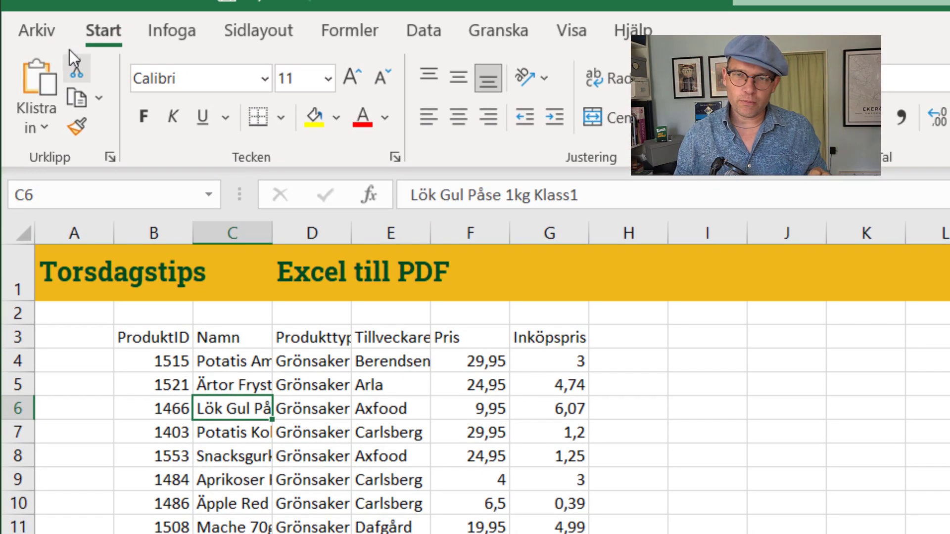
Look at the File menu's export options, then return to the worksheet.
left_click(44, 31)
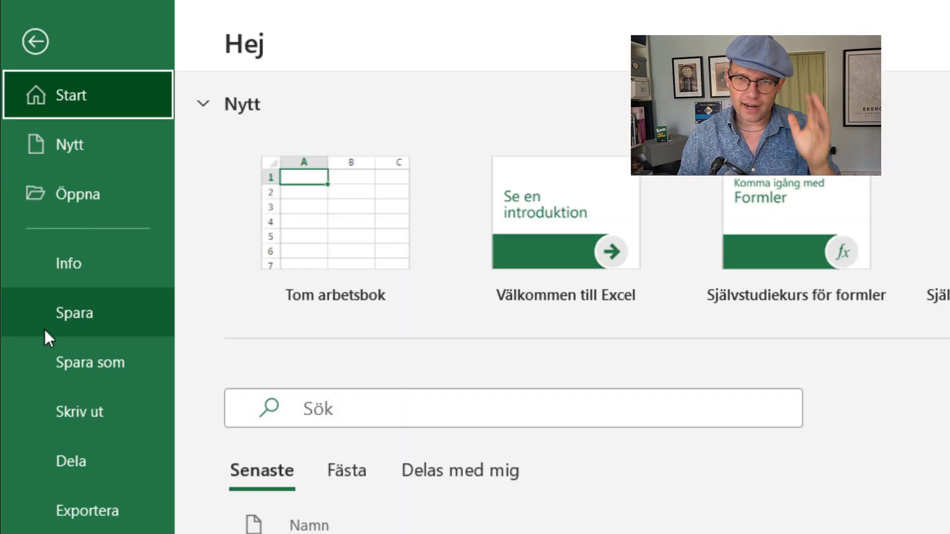
left_click(95, 511)
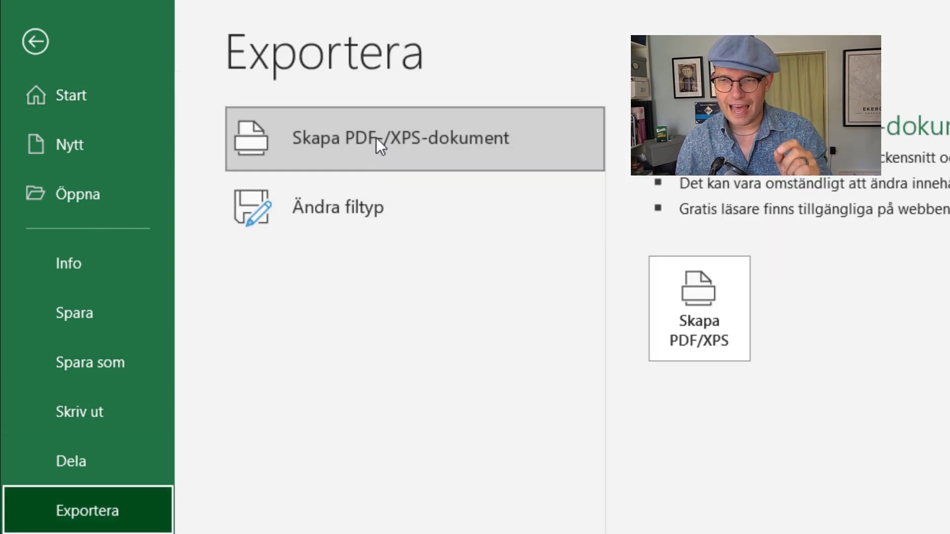
left_click(35, 41)
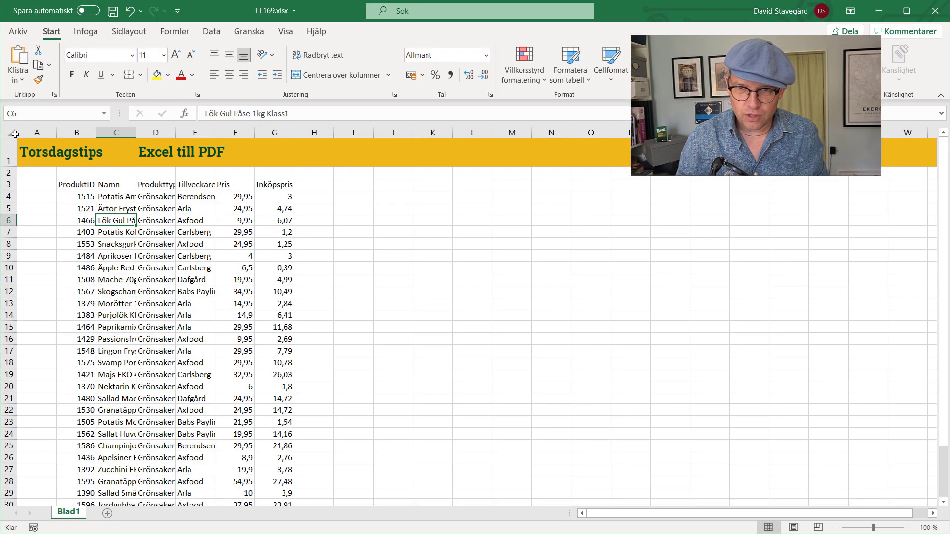
AutoFit all columns to their contents and narrow column A to a slim margin.
left_click(11, 132)
double_click(58, 132)
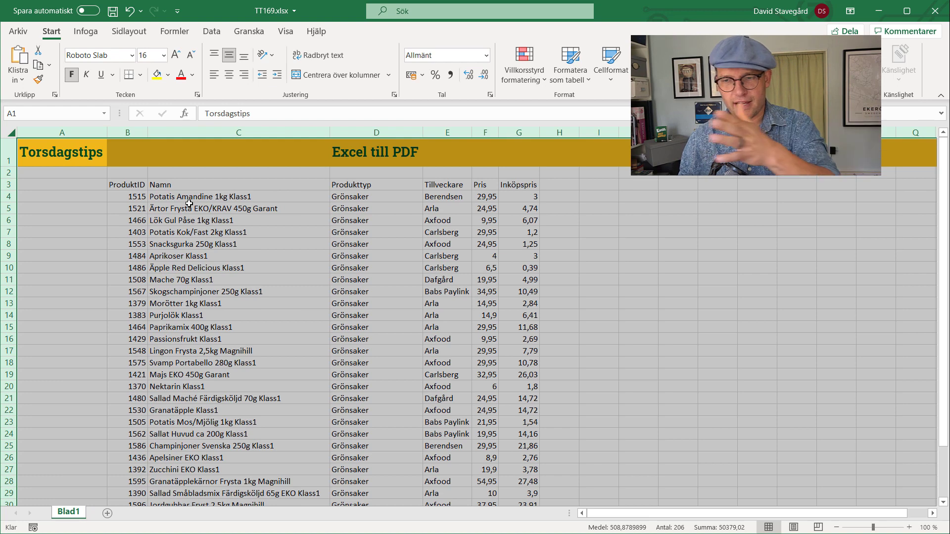
left_click(193, 244)
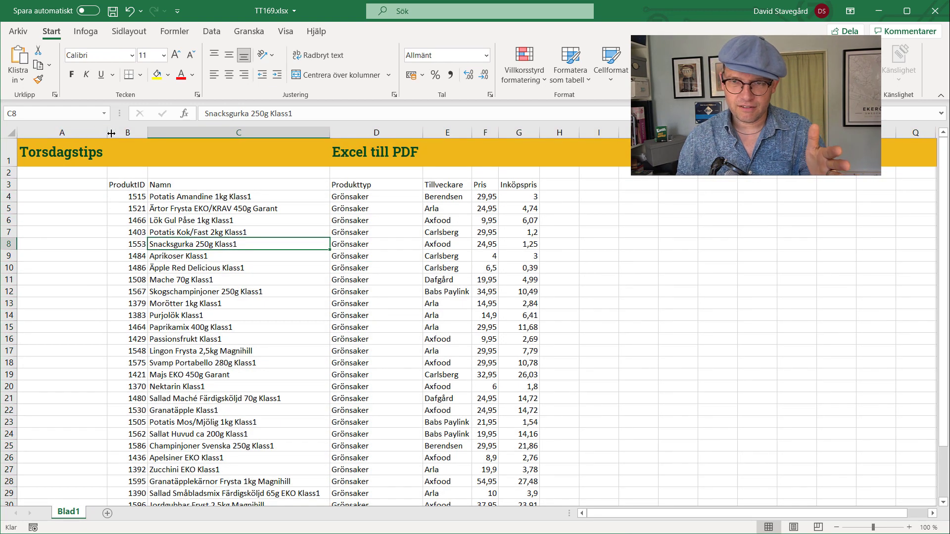
left_click_drag(107, 133, 35, 133)
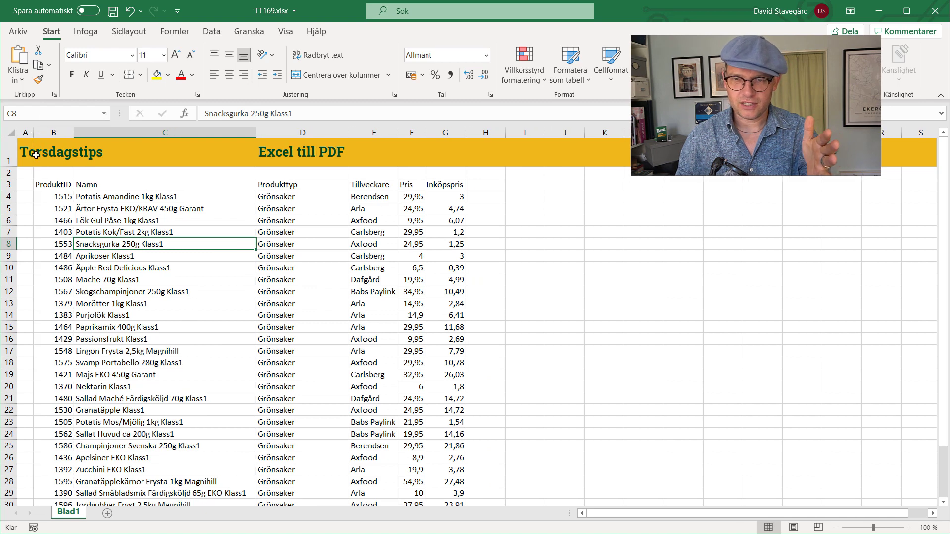
left_click_drag(44, 184, 431, 186)
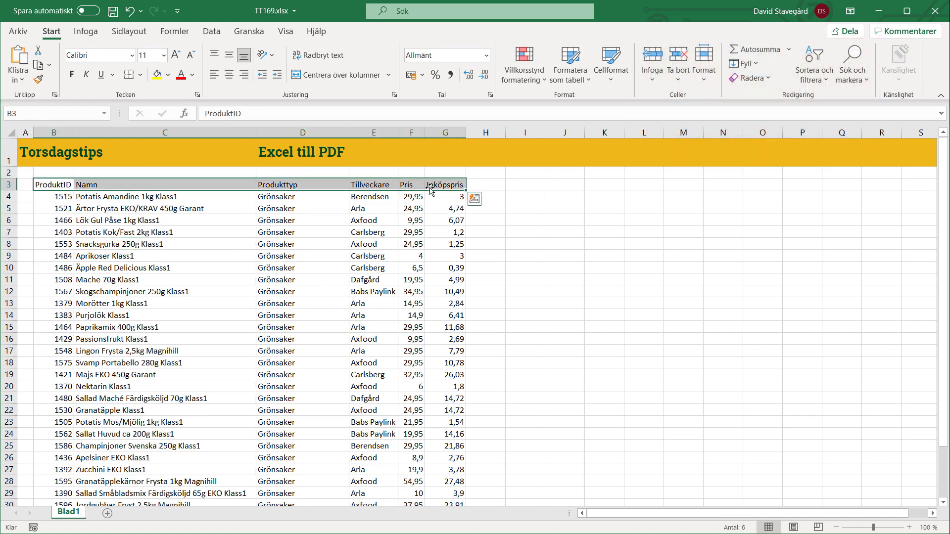
Bold the row 3 headers and turn the product list into a table with headers.
key("ctrl+f")
left_click(147, 272)
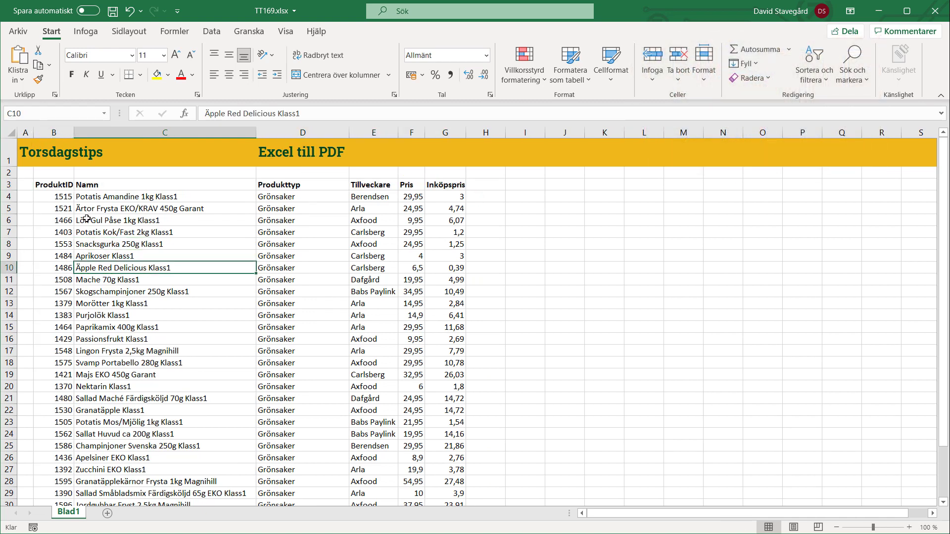
key("ctrl+t")
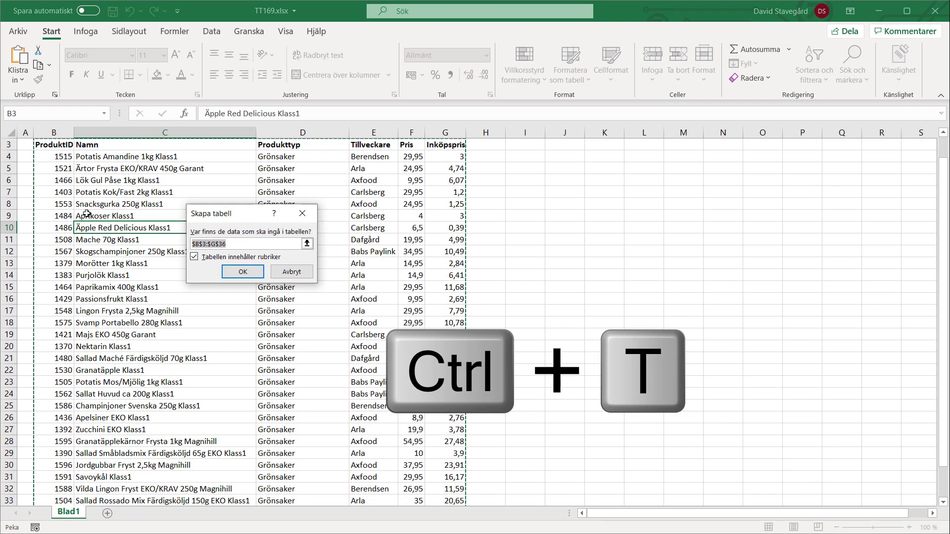
key("Return")
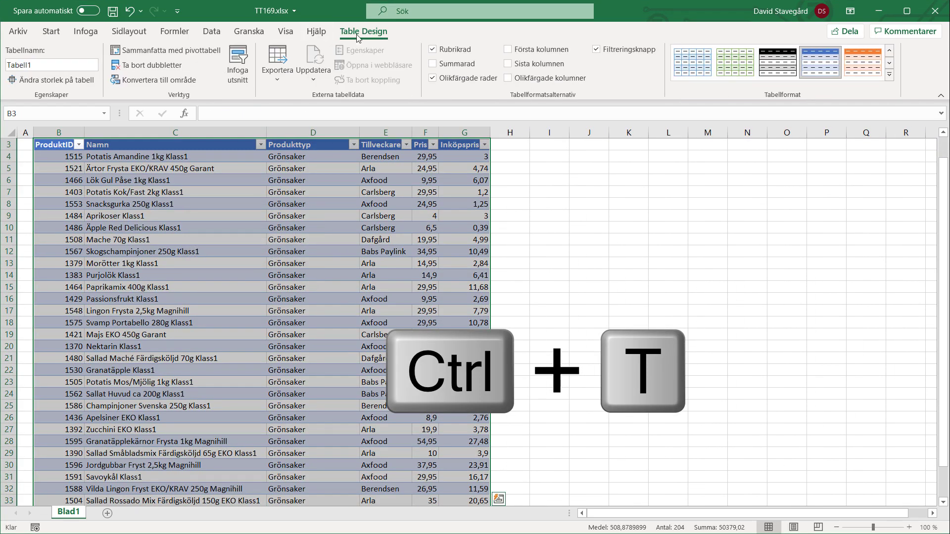
Apply a green banded table style to the table.
left_click(862, 75)
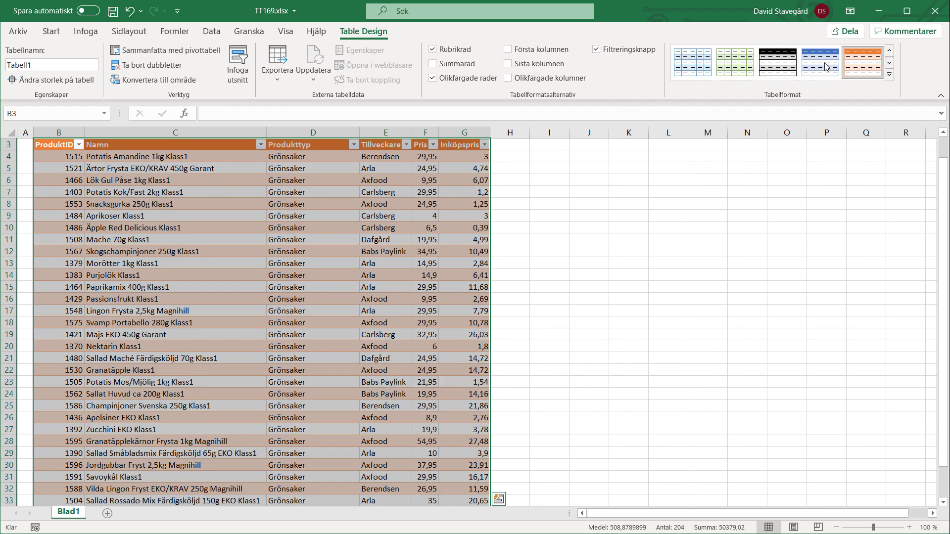
left_click(737, 69)
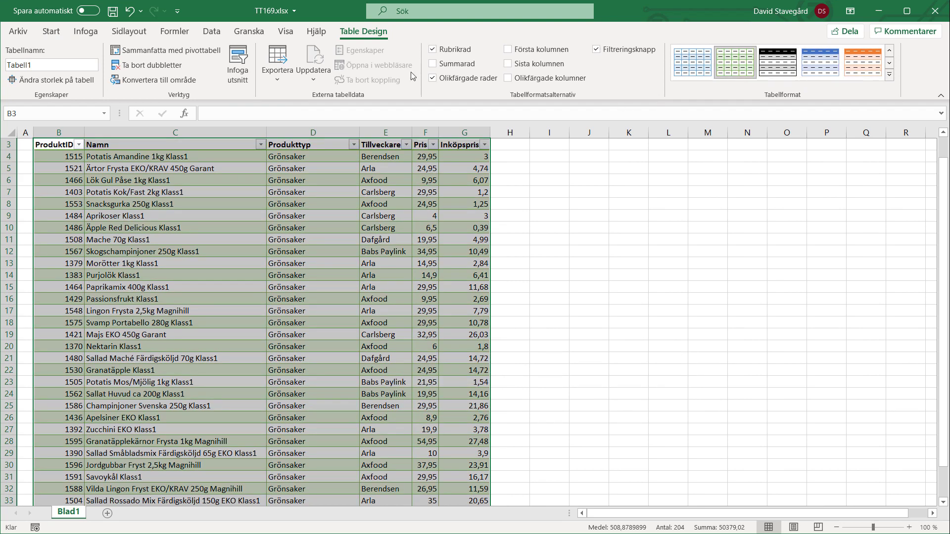
scroll(181, 218, "up", 1)
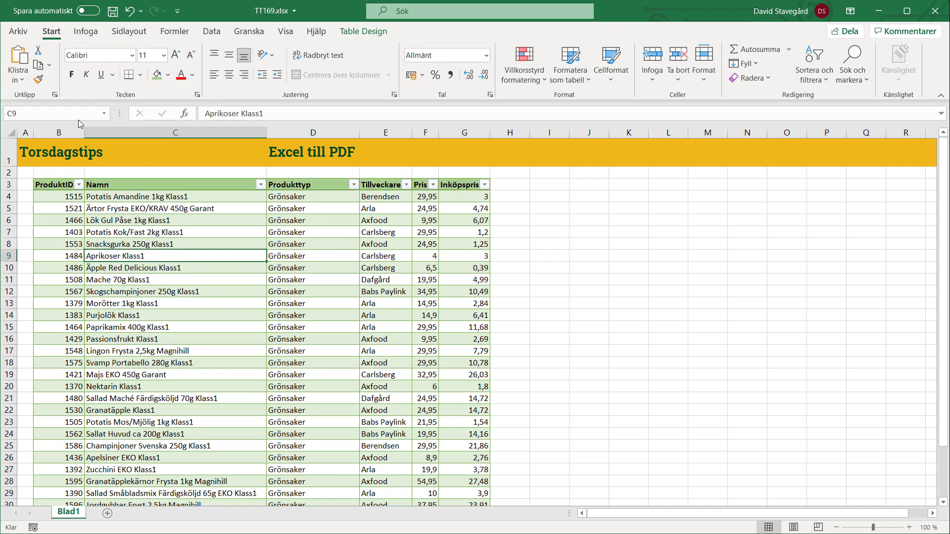
Enter a title in the workbook's Title property on the File Info page.
left_click(20, 32)
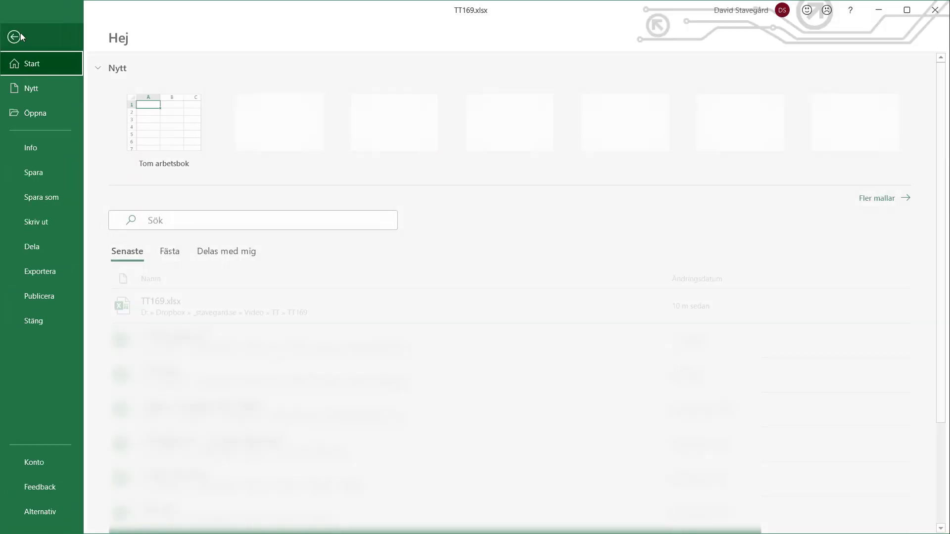
left_click(32, 147)
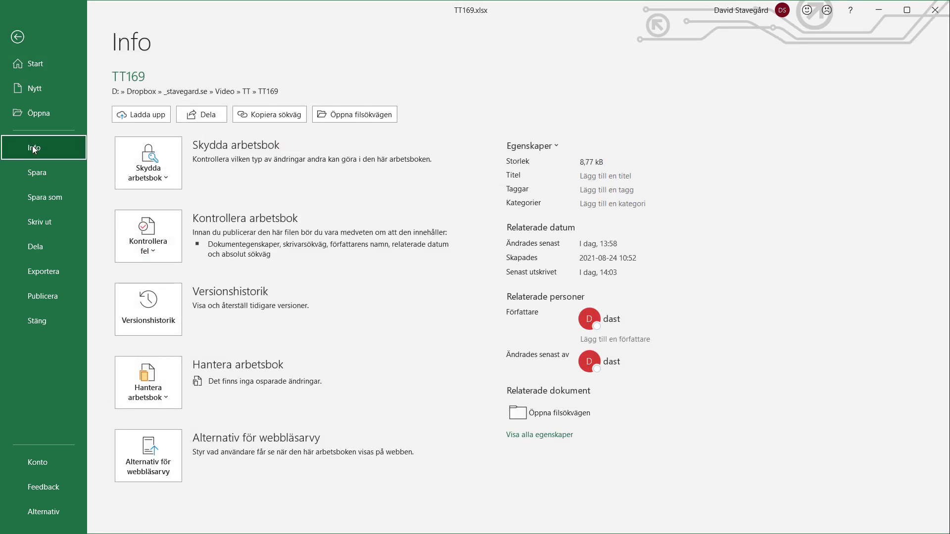
left_click(599, 177)
type("Torsdagstips 1")
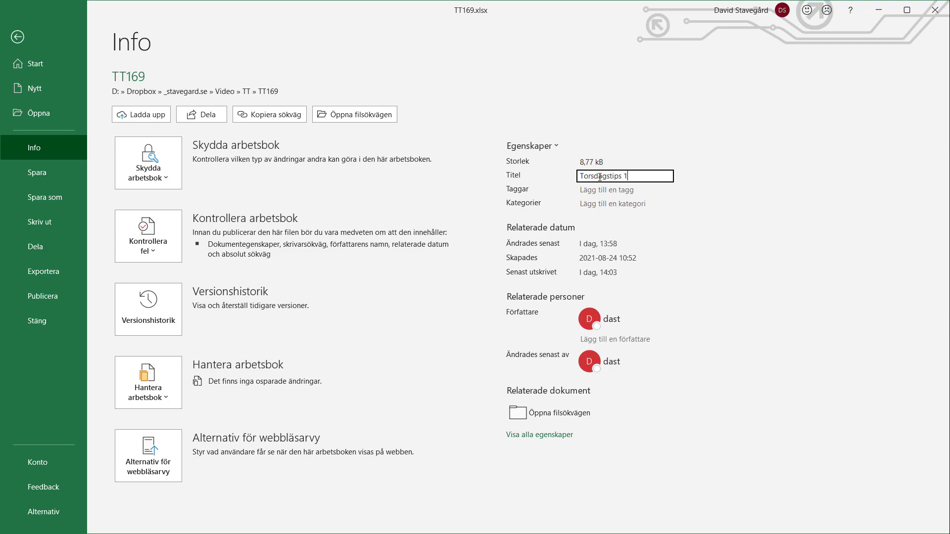
key("Return")
Go back to the sheet and reopen File to show the Export options.
left_click(20, 38)
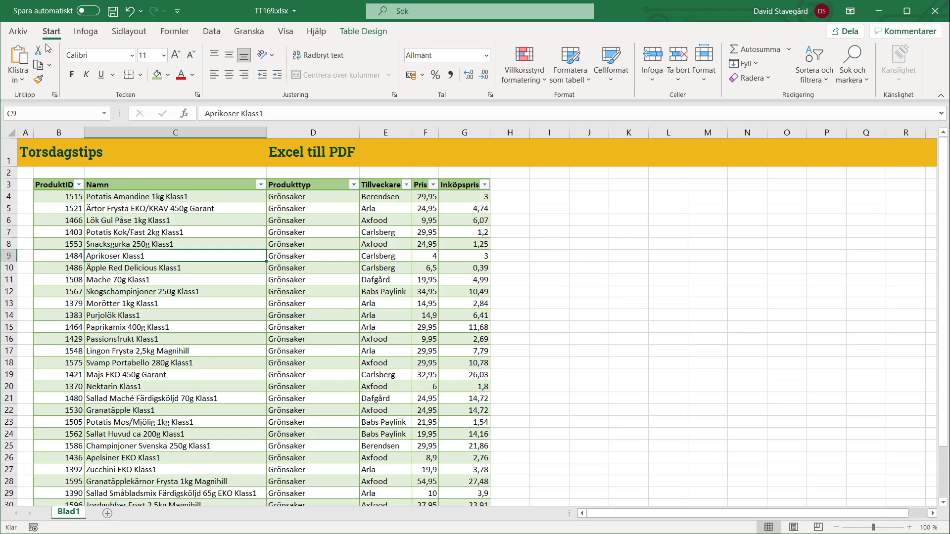
left_click(24, 31)
left_click(45, 275)
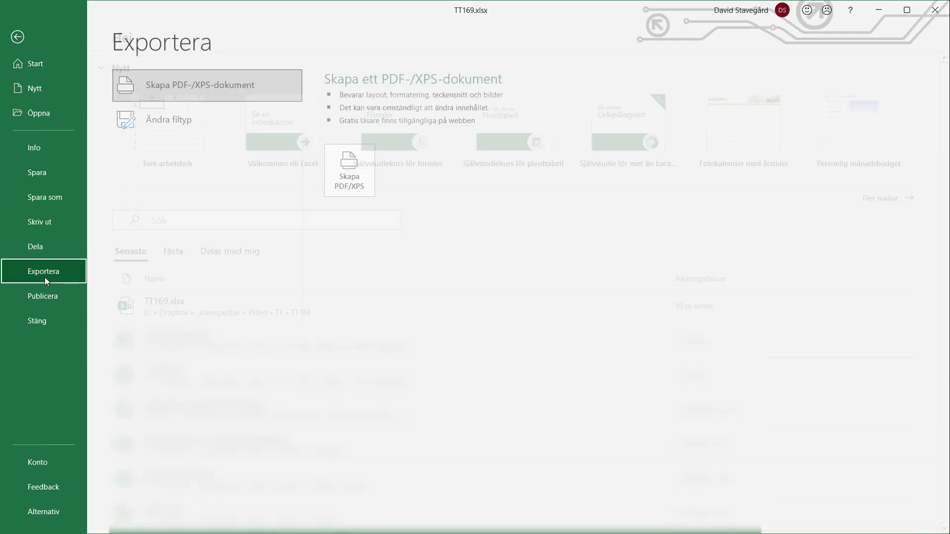
Publish the workbook as TT169.pdf, replacing the existing file.
left_click(217, 78)
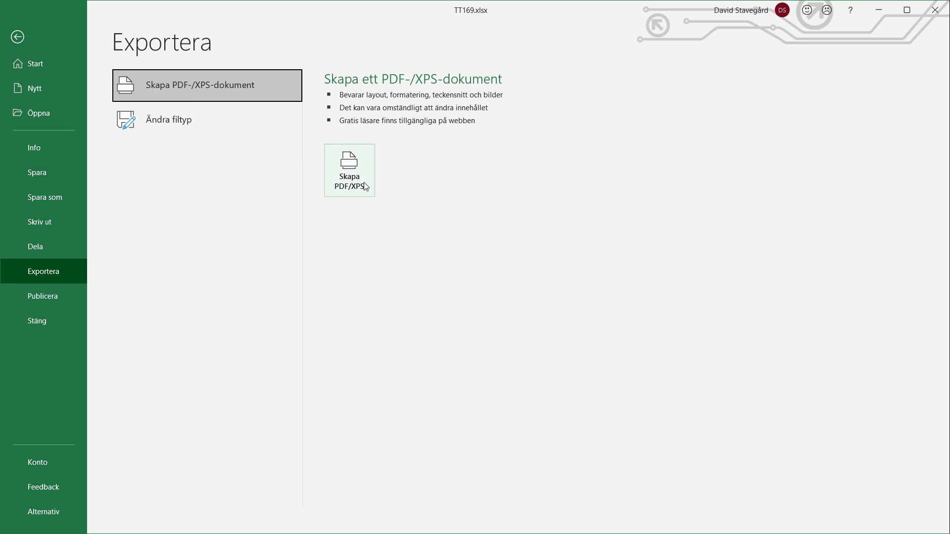
left_click(349, 170)
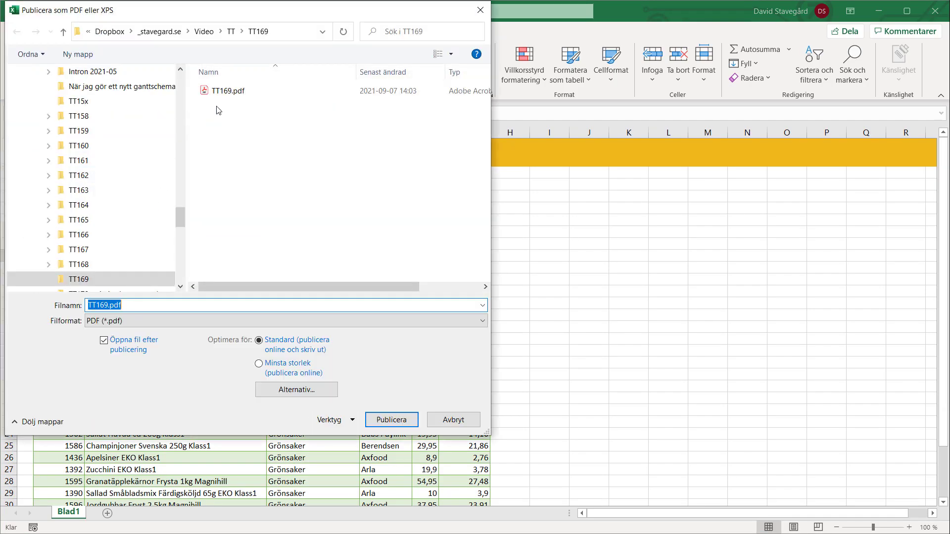
left_click(227, 90)
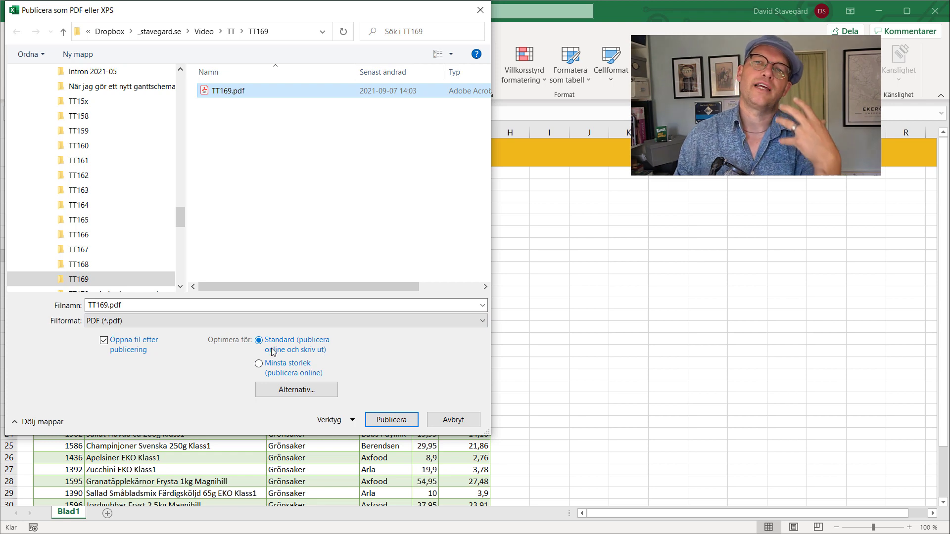
left_click(385, 421)
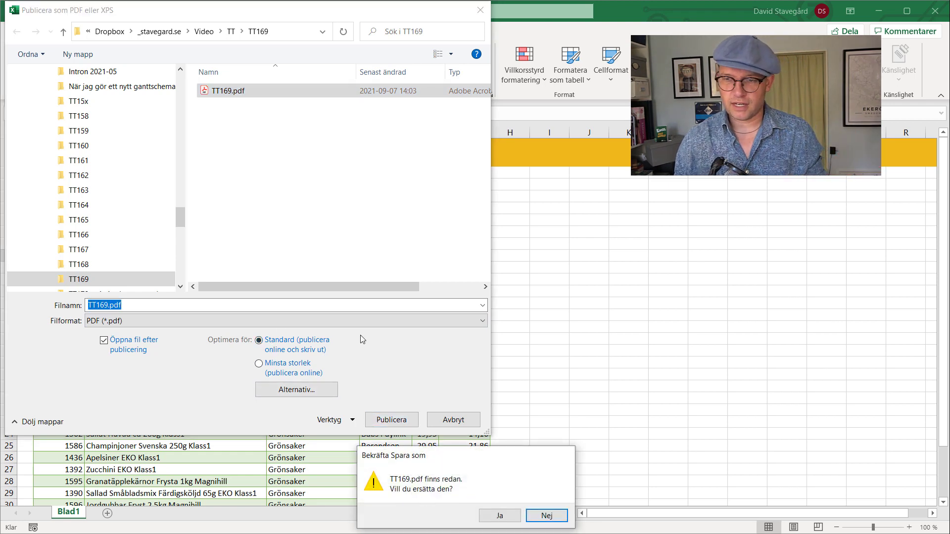
left_click(500, 516)
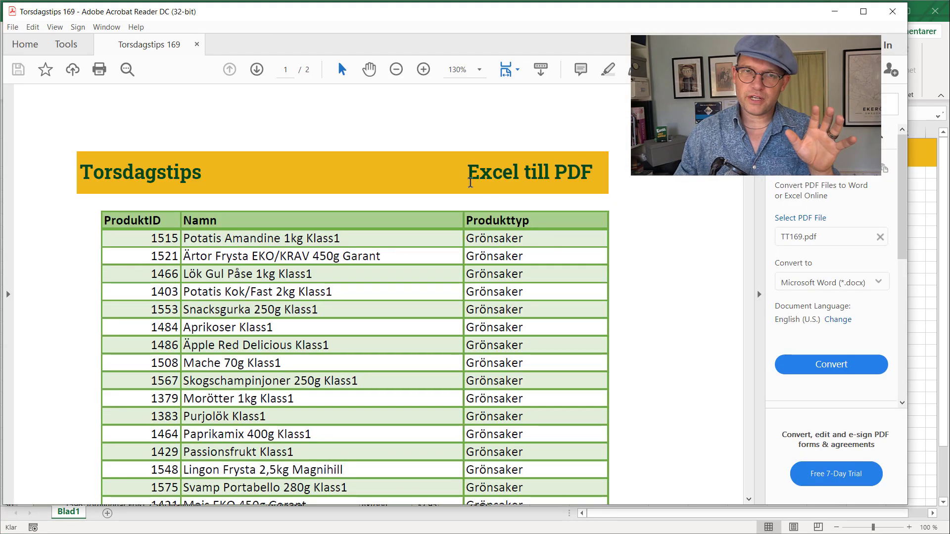
Scroll through both PDF pages, seeing the supplier and price columns split onto page 2.
scroll(536, 265, "down", 2)
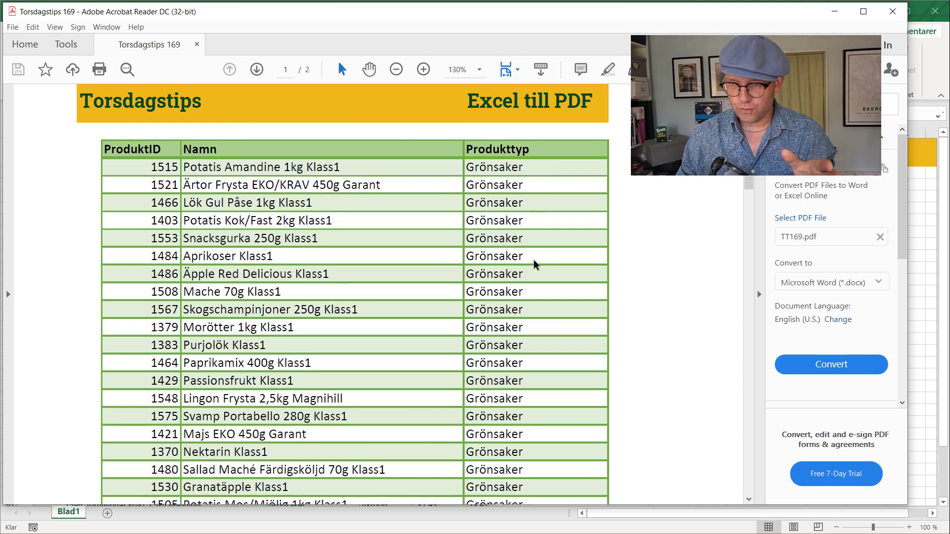
scroll(536, 265, "down", 2)
scroll(483, 280, "down", 2)
scroll(484, 280, "down", 2)
scroll(484, 281, "down", 3)
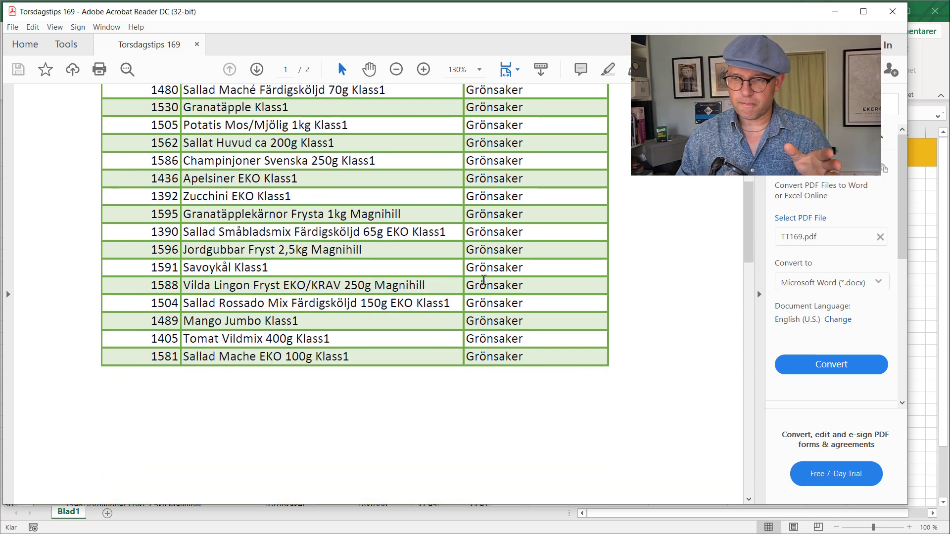
scroll(484, 283, "down", 5)
scroll(484, 285, "down", 3)
scroll(484, 286, "down", 5)
scroll(483, 289, "down", 3)
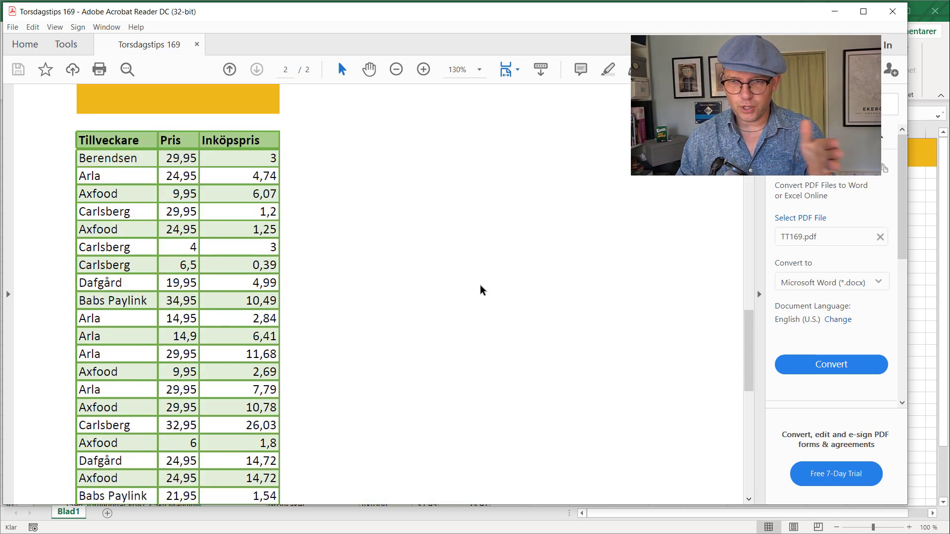
scroll(483, 290, "down", 8)
scroll(481, 291, "down", 2)
scroll(481, 292, "down", 2)
key("Home")
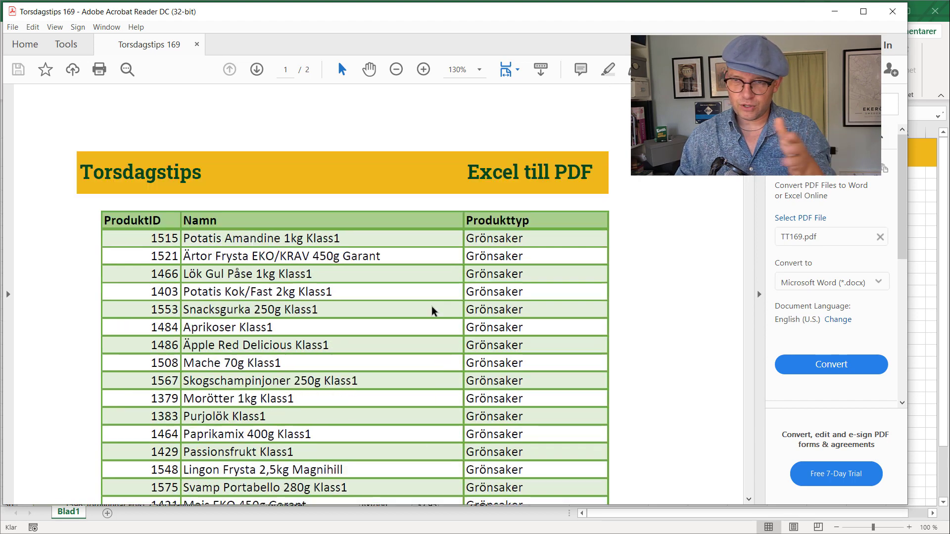
scroll(435, 312, "down", 2)
scroll(432, 311, "down", 5)
scroll(432, 309, "down", 2)
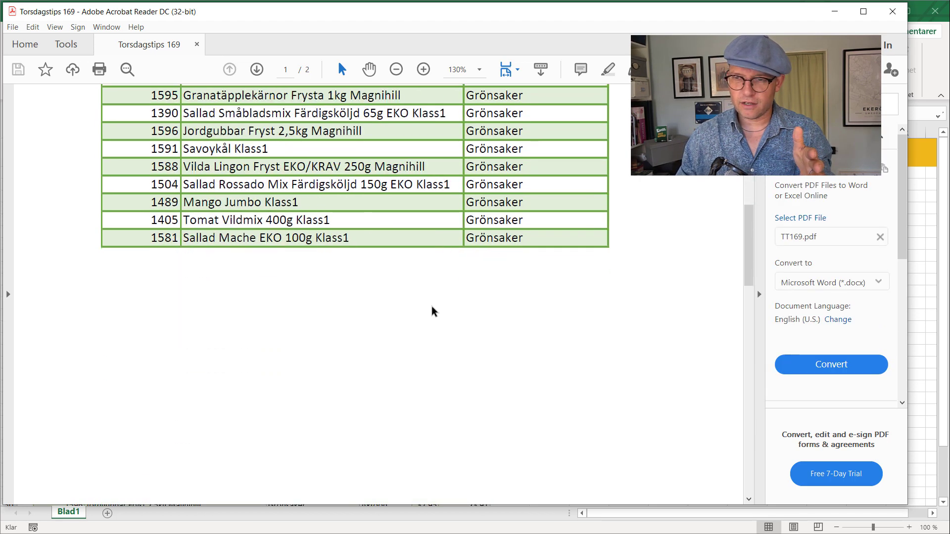
scroll(434, 307, "down", 6)
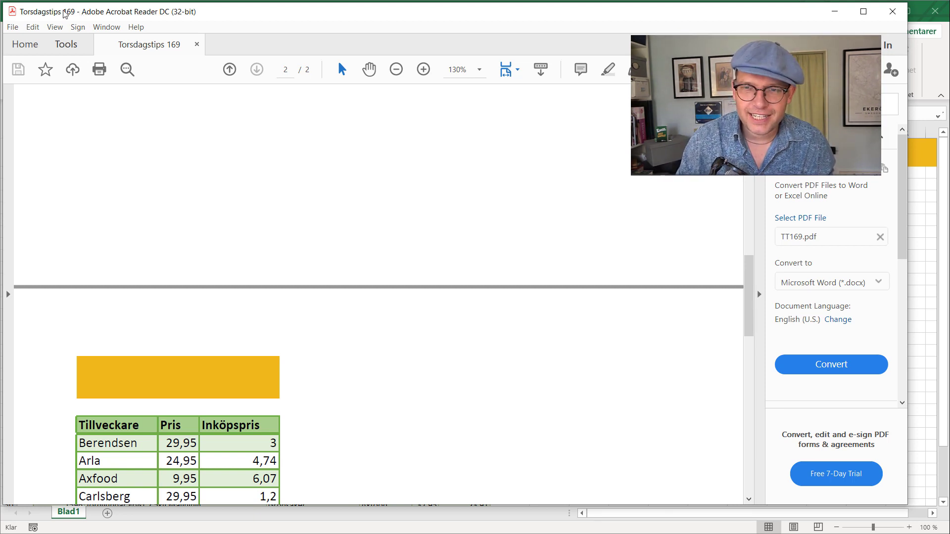
Change the workbook Title property from 'Torsdagstips 169' to 'Davids produkter'.
left_click(835, 12)
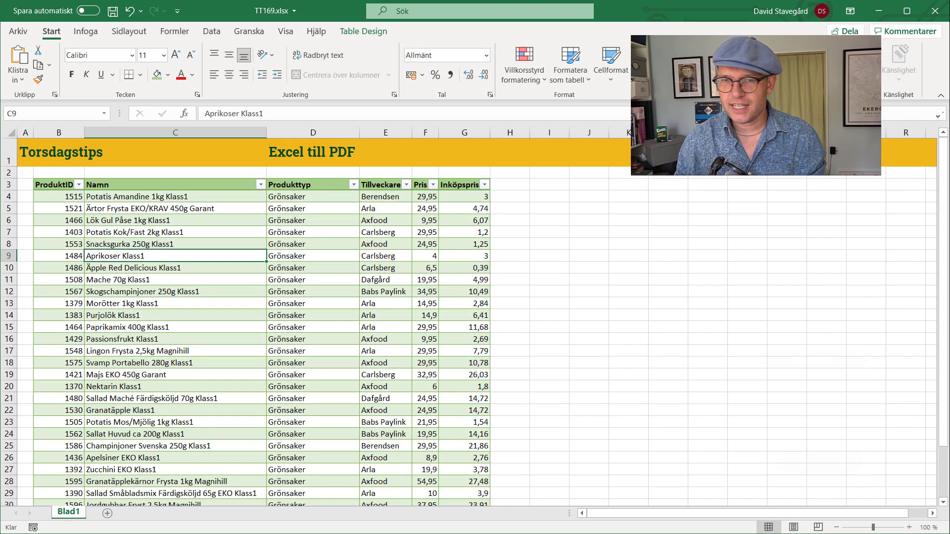
left_click(18, 31)
left_click(34, 147)
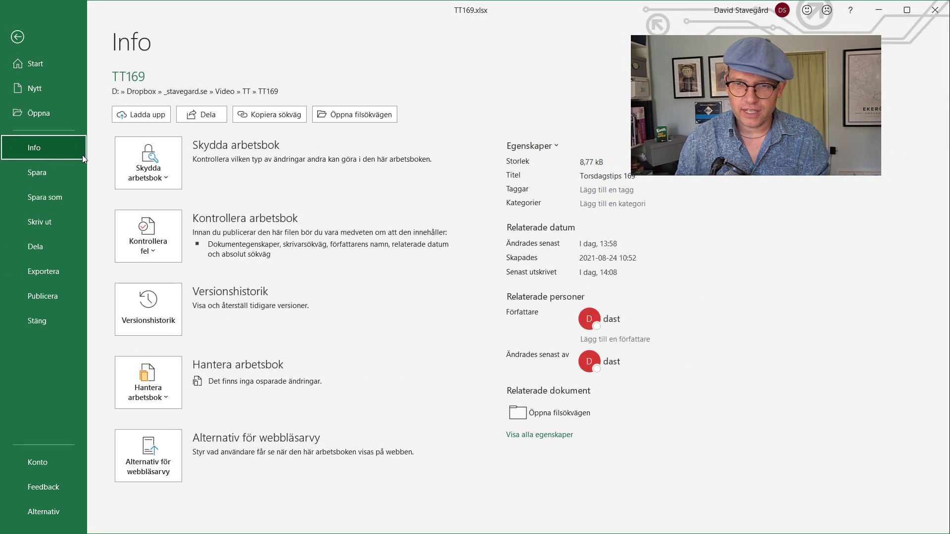
left_click(606, 176)
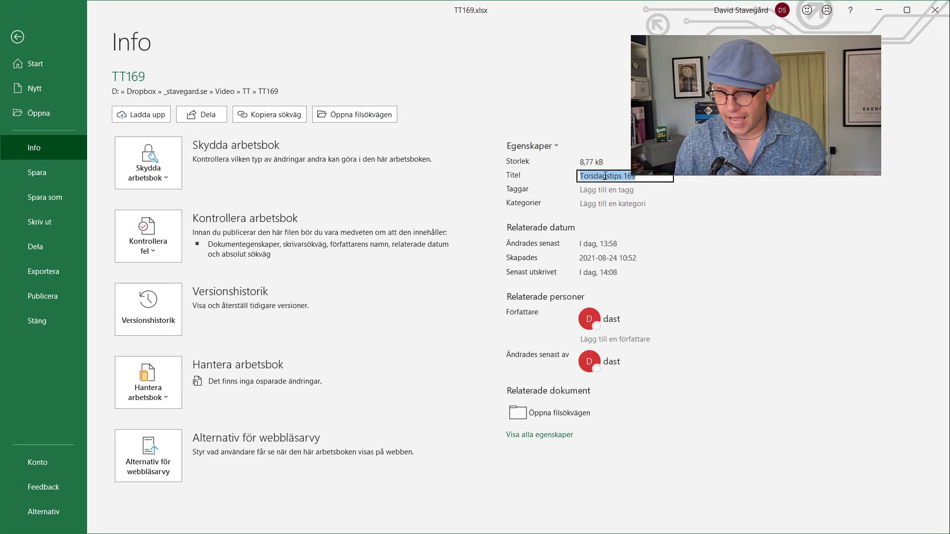
type("David")
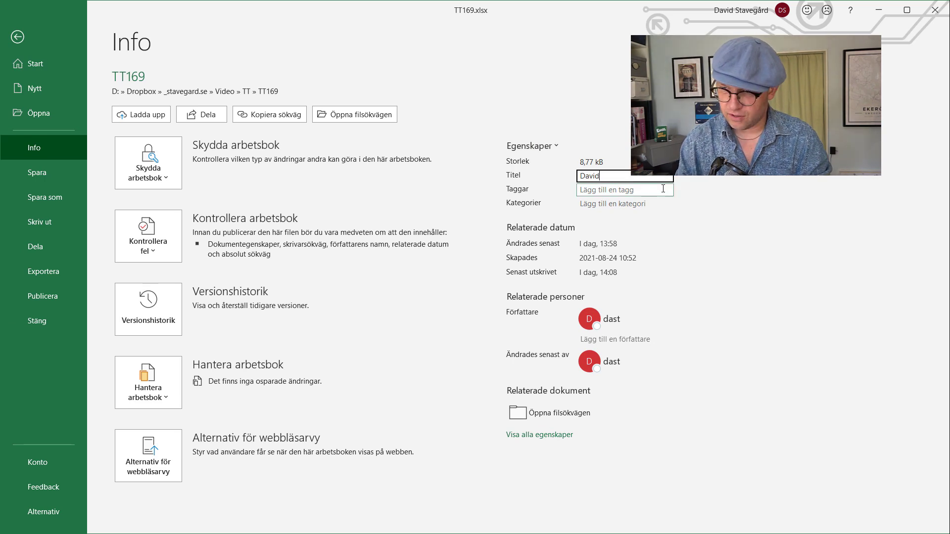
type("s produkter")
key("Return")
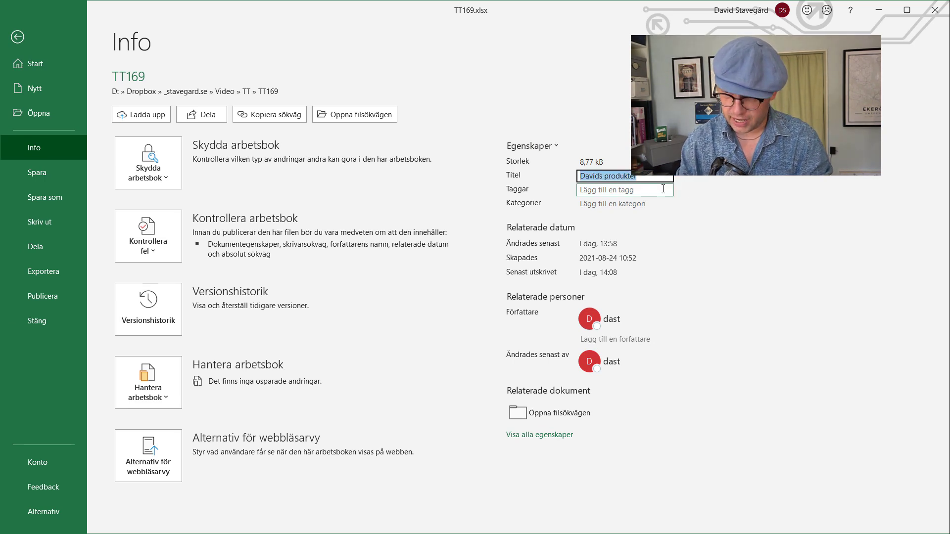
left_click(17, 36)
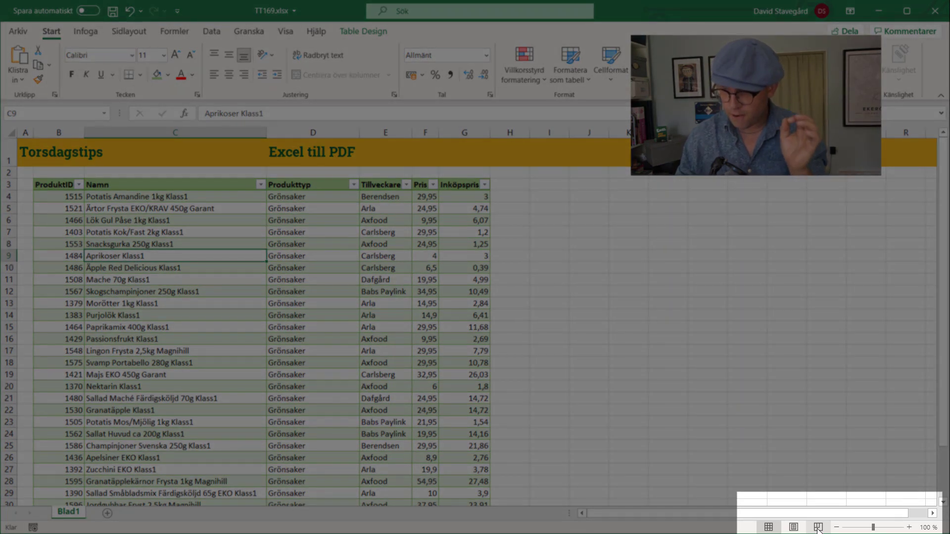
Move the page break in Page Break Preview to fit the table on one page, then export to PDF.
left_click(818, 527)
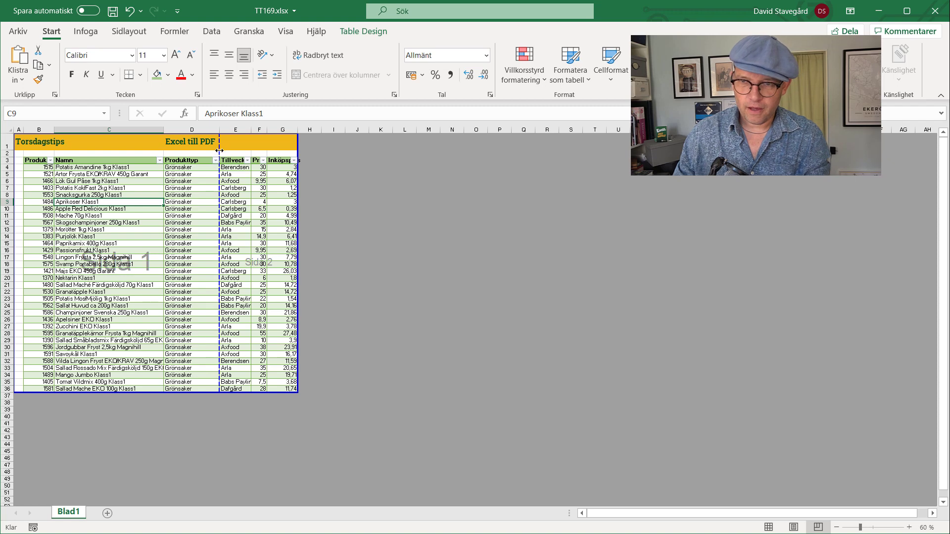
left_click_drag(218, 143, 298, 148)
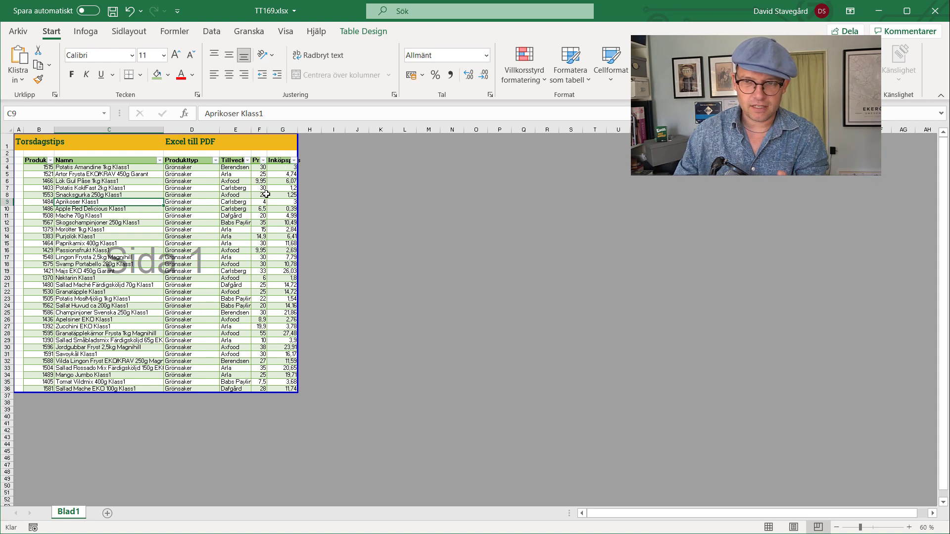
left_click(18, 31)
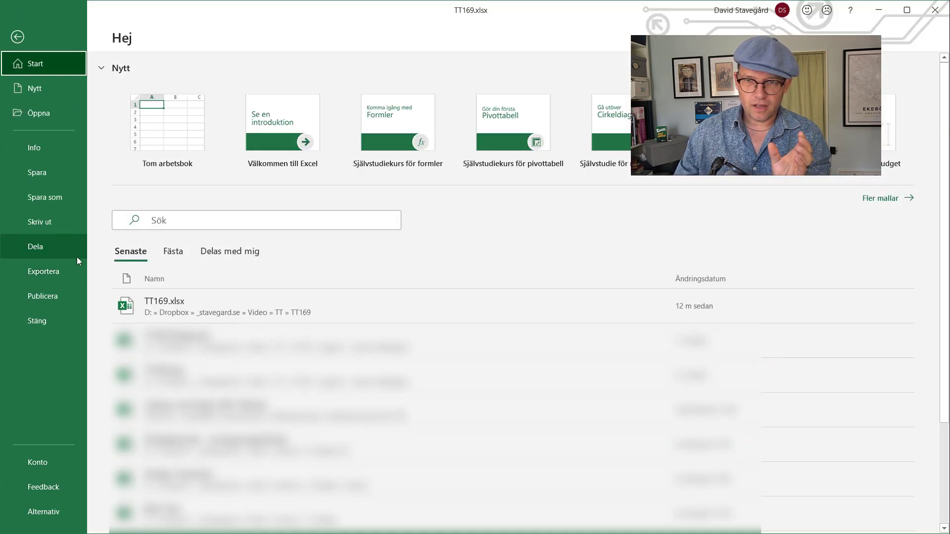
left_click(73, 264)
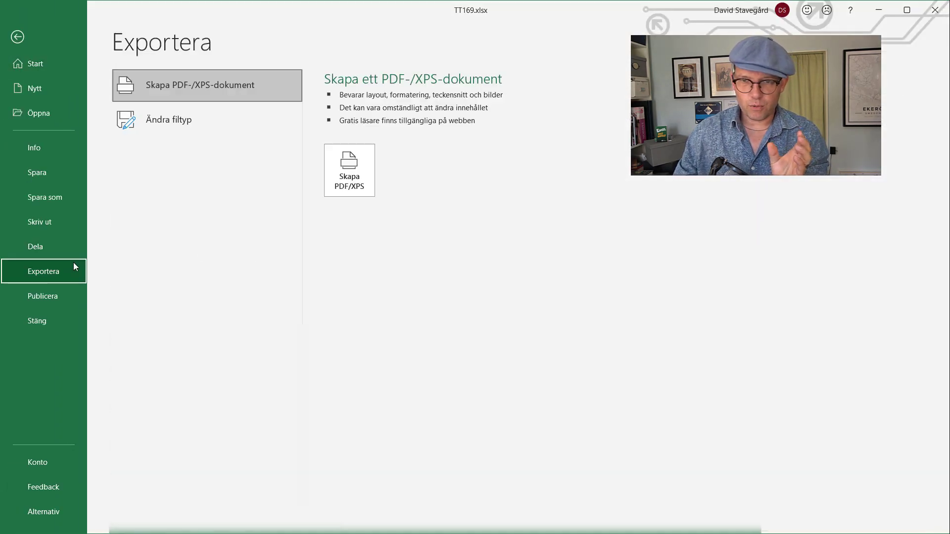
left_click(337, 175)
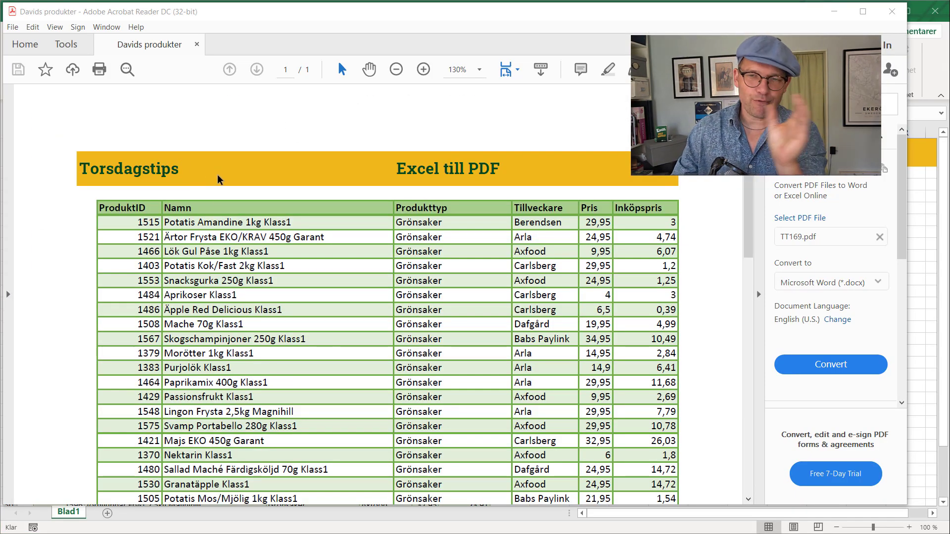
Zoom the PDF out to 66.7% to see the whole single page.
scroll(370, 235, "down", 4, "ctrl")
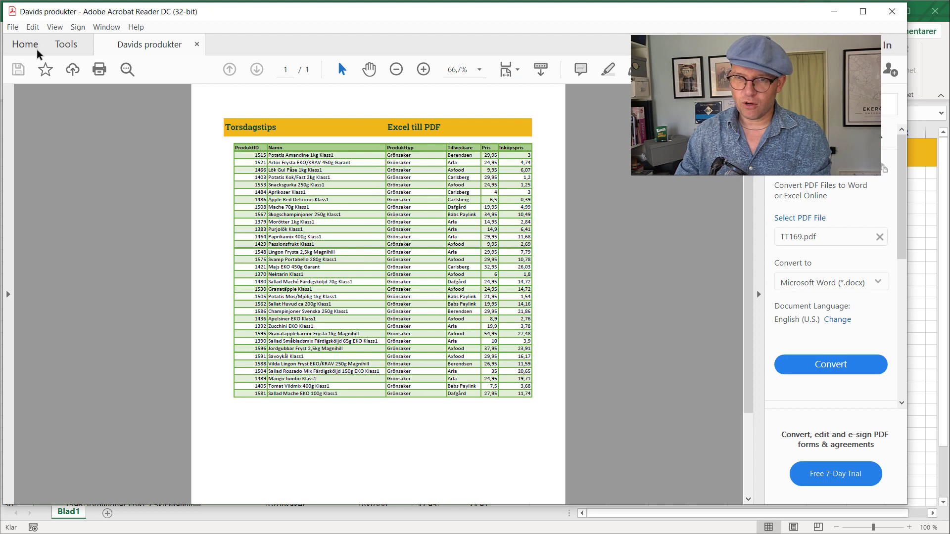